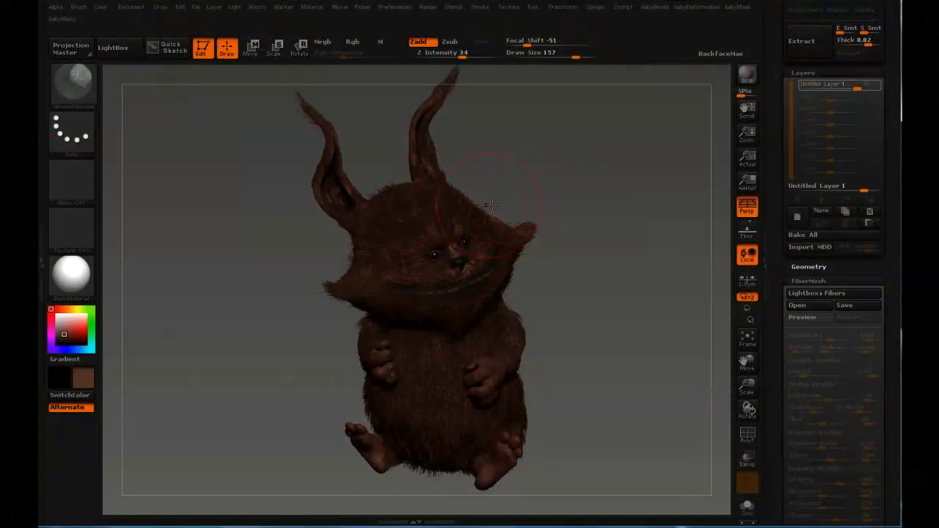
- Show the hidden tail subtool PolySphere_4 and make it the active subtool
{"action": "left_click_drag", "start_coordinate": [777, 108], "coordinate": [762, 237]}
{"action": "left_click", "coordinate": [874, 237]}
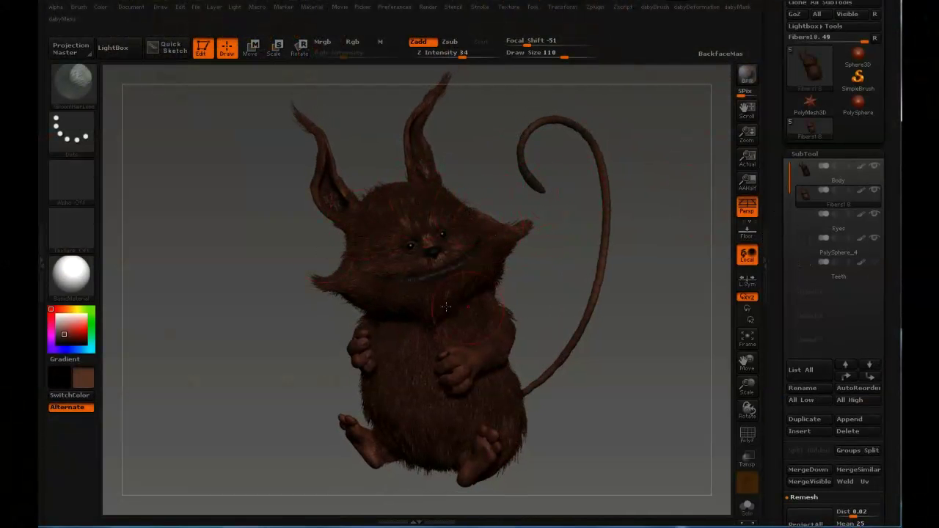
{"action": "left_click", "coordinate": [538, 186], "text": "alt"}
- Paint a mask over the curled tip of the tail
{"action": "key", "text": "ctrl"}
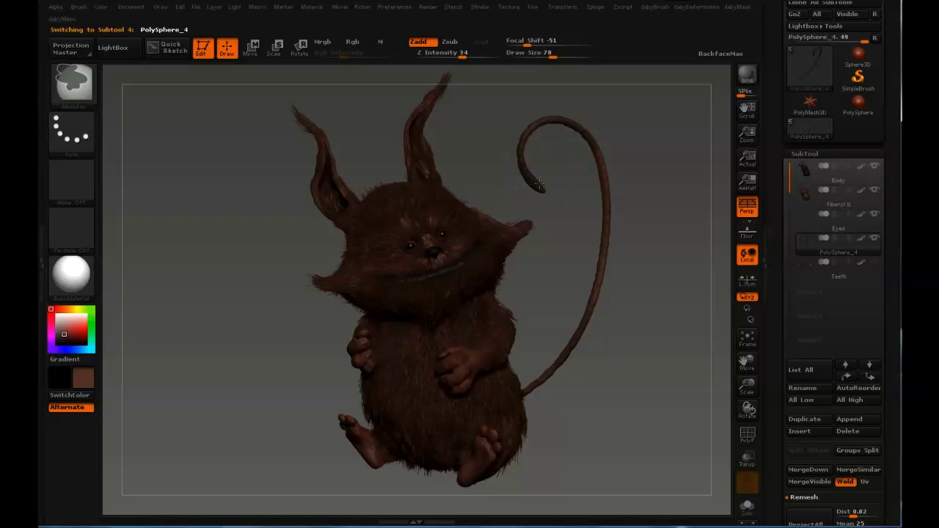
{"action": "mouse_move", "coordinate": [477, 160]}
{"action": "left_mouse_down"}
{"action": "mouse_move", "coordinate": [524, 174]}
{"action": "mouse_move", "coordinate": [506, 177]}
{"action": "mouse_move", "coordinate": [527, 184]}
{"action": "mouse_move", "coordinate": [426, 166]}
{"action": "left_mouse_up"}
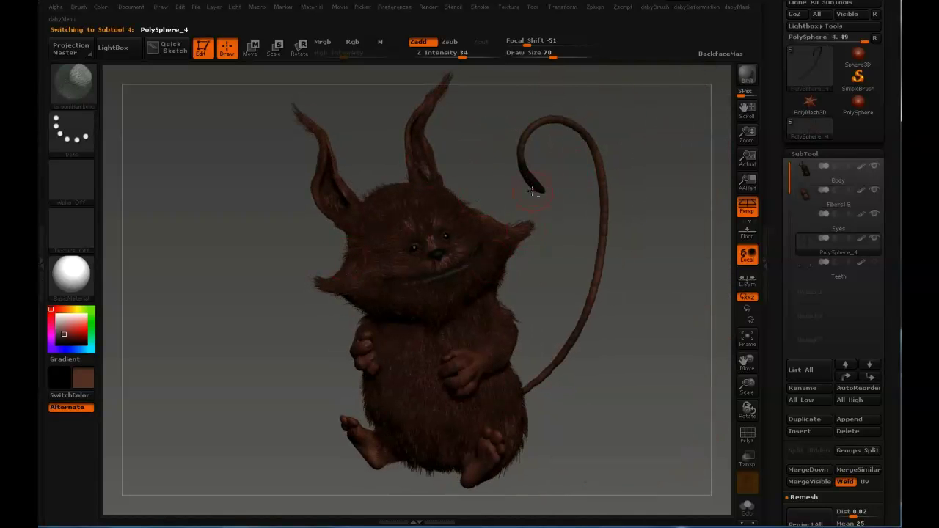
{"action": "left_click_drag", "start_coordinate": [533, 191], "coordinate": [532, 173], "text": "alt"}
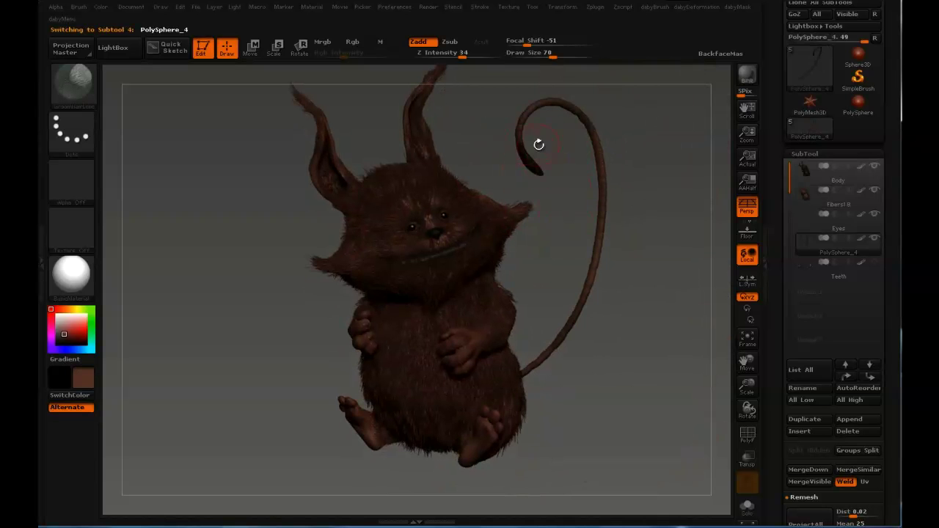
{"action": "left_click_drag", "start_coordinate": [526, 149], "coordinate": [537, 171], "text": "ctrl"}
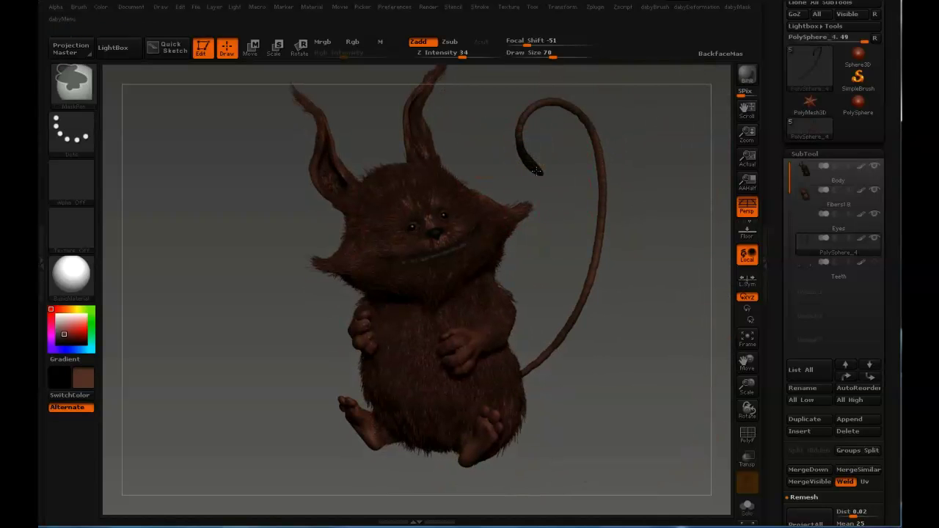
- Turn on the FiberMesh preview for the masked tail tip and render the fibers to check them
{"action": "mouse_move", "coordinate": [778, 309]}
{"action": "left_mouse_down"}
{"action": "mouse_move", "coordinate": [774, 148]}
{"action": "mouse_move", "coordinate": [774, 170]}
{"action": "left_mouse_up"}
{"action": "key", "text": "shift+f"}
{"action": "key", "text": "shift+f"}
{"action": "left_click_drag", "start_coordinate": [779, 319], "coordinate": [783, 227]}
{"action": "left_click", "coordinate": [807, 216]}
{"action": "left_click_drag", "start_coordinate": [690, 174], "coordinate": [652, 170]}
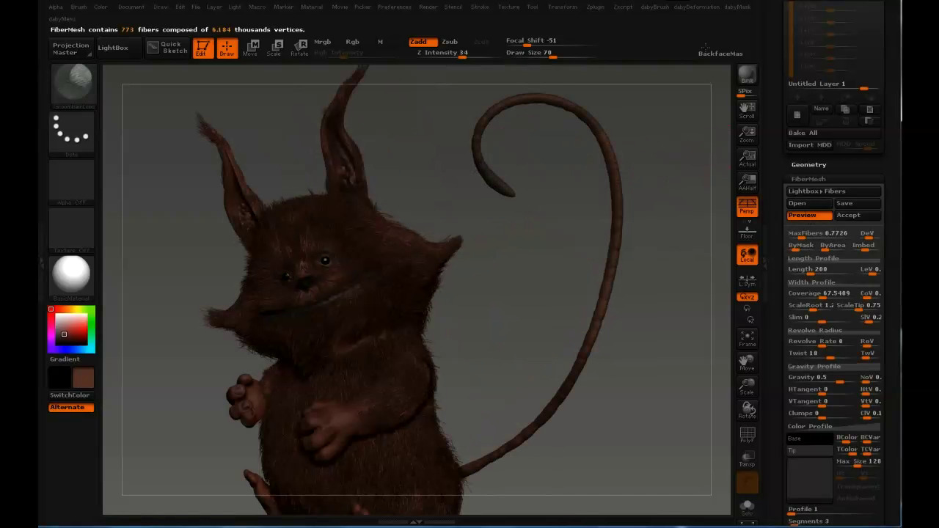
{"action": "key", "text": "shift+f"}
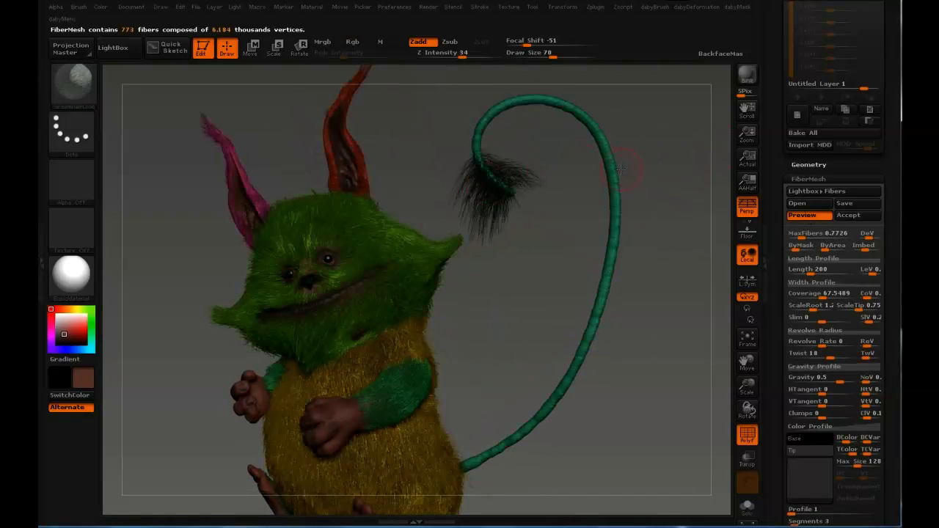
{"action": "key", "text": "shift+f"}
{"action": "key", "text": "shift+r"}
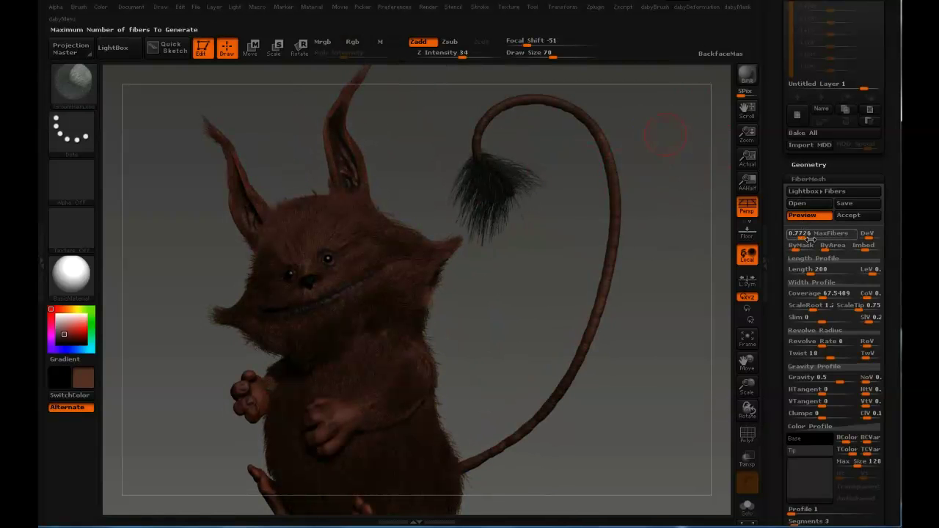
- Raise MaxFibers to about 1.8 and accept the fibers as a new subtool
{"action": "left_click_drag", "start_coordinate": [802, 235], "coordinate": [804, 236]}
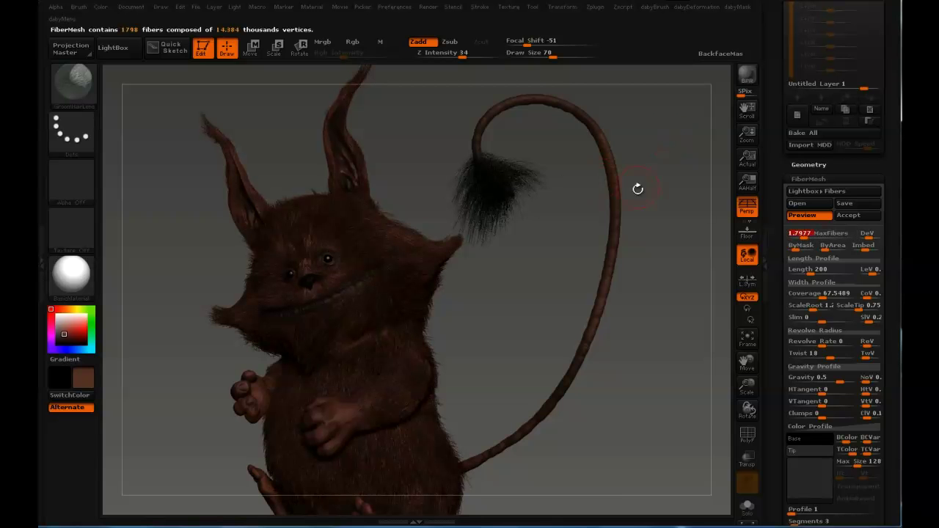
{"action": "key", "text": "shift+r"}
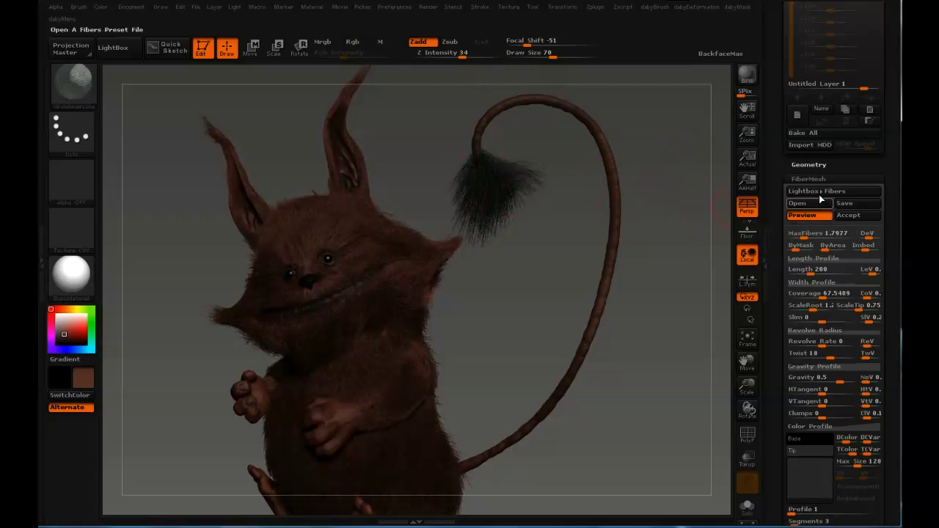
{"action": "left_click", "coordinate": [860, 216]}
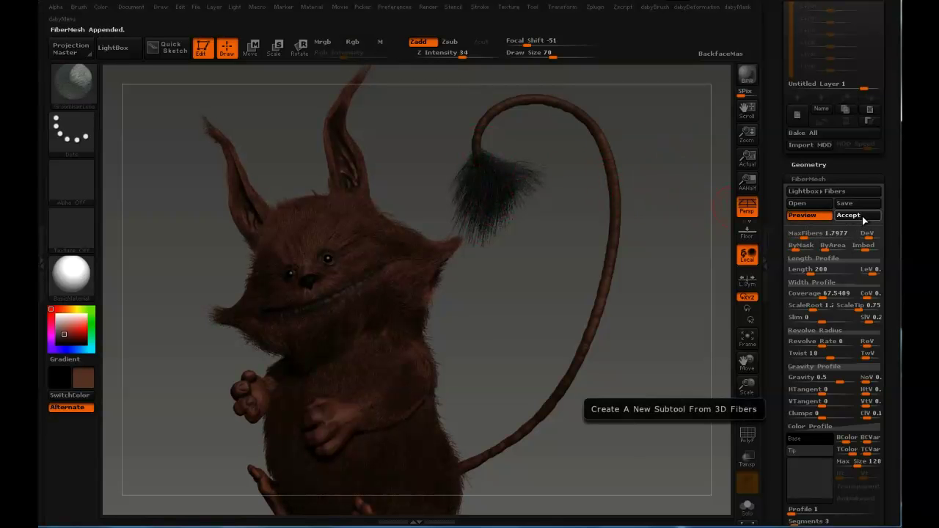
- Make the new tail fibers the active subtool and ready a groom brush for combing them
{"action": "left_click", "coordinate": [525, 174], "text": "alt"}
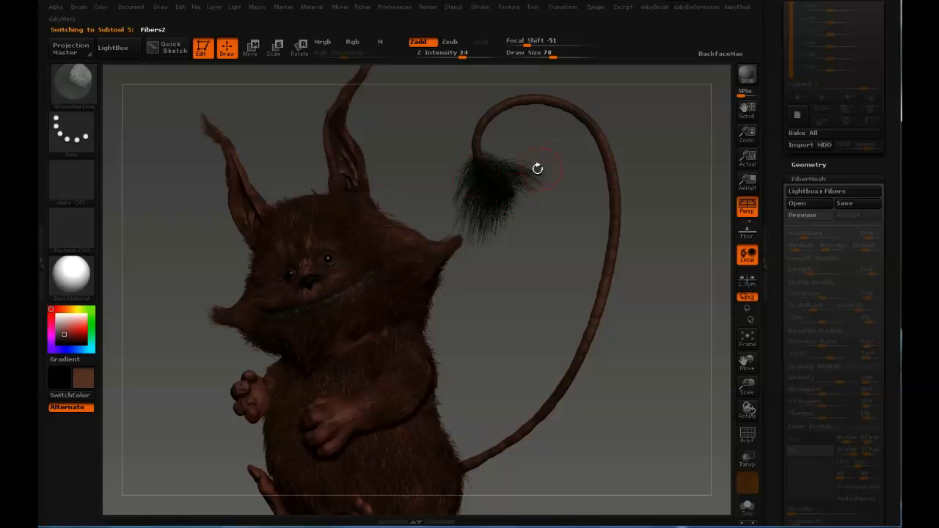
{"action": "key", "text": "shift+f"}
{"action": "key", "text": "shift+f"}
{"action": "key", "text": "b"}
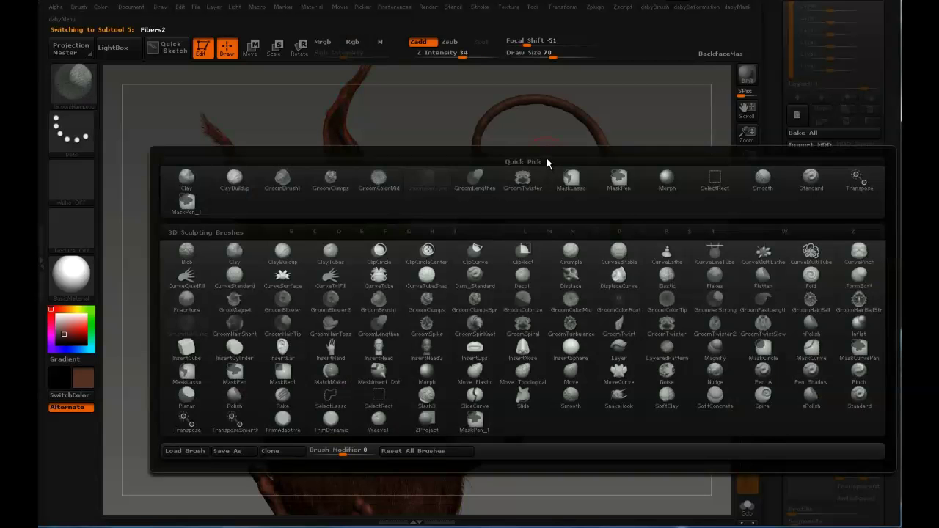
{"action": "key", "text": "g"}
{"action": "key", "text": "s"}
- Comb the tail tuft's hairs downward from their roots, adjusting the brush size and viewing angle between strokes
{"action": "mouse_move", "coordinate": [533, 167]}
{"action": "left_mouse_down"}
{"action": "mouse_move", "coordinate": [576, 166]}
{"action": "mouse_move", "coordinate": [507, 183]}
{"action": "left_mouse_up"}
{"action": "right_click_drag", "start_coordinate": [508, 178], "coordinate": [505, 139], "text": "alt"}
{"action": "mouse_move", "coordinate": [501, 176]}
{"action": "left_mouse_down"}
{"action": "mouse_move", "coordinate": [523, 201]}
{"action": "mouse_move", "coordinate": [506, 199]}
{"action": "left_mouse_up"}
{"action": "key", "text": "s"}
{"action": "right_click_drag", "start_coordinate": [506, 192], "coordinate": [507, 224], "text": "ctrl"}
{"action": "key", "text": "s"}
{"action": "left_click_drag", "start_coordinate": [528, 195], "coordinate": [536, 195]}
{"action": "mouse_move", "coordinate": [547, 165]}
{"action": "left_mouse_down"}
{"action": "mouse_move", "coordinate": [537, 191]}
{"action": "mouse_move", "coordinate": [515, 203]}
{"action": "mouse_move", "coordinate": [530, 210]}
{"action": "left_mouse_up"}
{"action": "key", "text": "bracketleft"}
{"action": "key", "text": "bracketleft"}
{"action": "mouse_move", "coordinate": [497, 138]}
{"action": "left_mouse_down"}
{"action": "mouse_move", "coordinate": [527, 153]}
{"action": "mouse_move", "coordinate": [504, 192]}
{"action": "left_mouse_up"}
{"action": "right_click_drag", "start_coordinate": [505, 192], "coordinate": [568, 200]}
- Groom the tuft's lower hairs from several angles so they gather toward a point
{"action": "key", "text": "alt+s"}
{"action": "mouse_move", "coordinate": [478, 161]}
{"action": "left_mouse_down"}
{"action": "mouse_move", "coordinate": [510, 196]}
{"action": "mouse_move", "coordinate": [478, 214]}
{"action": "left_mouse_up"}
{"action": "right_click_drag", "start_coordinate": [479, 214], "coordinate": [490, 206]}
{"action": "key", "text": "s"}
{"action": "left_click_drag", "start_coordinate": [483, 202], "coordinate": [470, 203]}
{"action": "left_click_drag", "start_coordinate": [479, 194], "coordinate": [473, 225]}
{"action": "right_click_drag", "start_coordinate": [474, 225], "coordinate": [479, 209]}
{"action": "key", "text": "s"}
{"action": "left_click_drag", "start_coordinate": [479, 207], "coordinate": [481, 207]}
{"action": "mouse_move", "coordinate": [493, 162]}
{"action": "right_mouse_down"}
{"action": "mouse_move", "coordinate": [547, 228]}
{"action": "mouse_move", "coordinate": [540, 271]}
{"action": "right_mouse_up"}
{"action": "key", "text": "s"}
{"action": "left_click_drag", "start_coordinate": [480, 225], "coordinate": [504, 224]}
- Enable FastPreview for the fibers and sweep the isolated tuft's lower end into a curved tip
{"action": "mouse_move", "coordinate": [769, 303]}
{"action": "left_mouse_down"}
{"action": "mouse_move", "coordinate": [768, 148]}
{"action": "mouse_move", "coordinate": [770, 293]}
{"action": "left_mouse_up"}
{"action": "left_click", "coordinate": [808, 214]}
{"action": "right_click_drag", "start_coordinate": [528, 286], "coordinate": [488, 249], "text": "ctrl"}
{"action": "key", "text": "s"}
{"action": "left_click_drag", "start_coordinate": [478, 255], "coordinate": [445, 254]}
{"action": "left_click_drag", "start_coordinate": [490, 281], "coordinate": [461, 316]}
{"action": "key", "text": "s"}
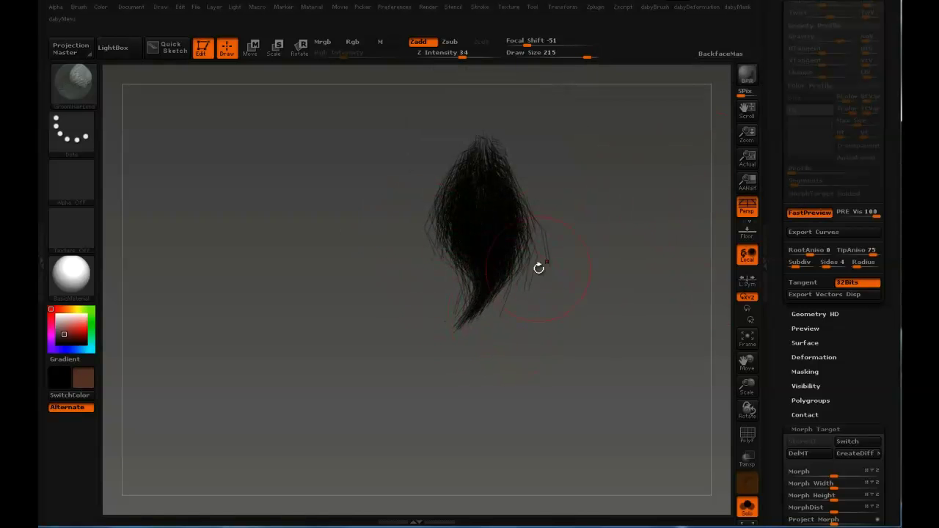
- Comb in the stray hairs along the isolated tuft's outer edge with a larger groom brush
{"action": "key", "text": "s"}
{"action": "mouse_move", "coordinate": [558, 261]}
{"action": "left_mouse_down"}
{"action": "mouse_move", "coordinate": [538, 252]}
{"action": "mouse_move", "coordinate": [570, 239]}
{"action": "mouse_move", "coordinate": [543, 238]}
{"action": "left_mouse_up"}
{"action": "key", "text": "s"}
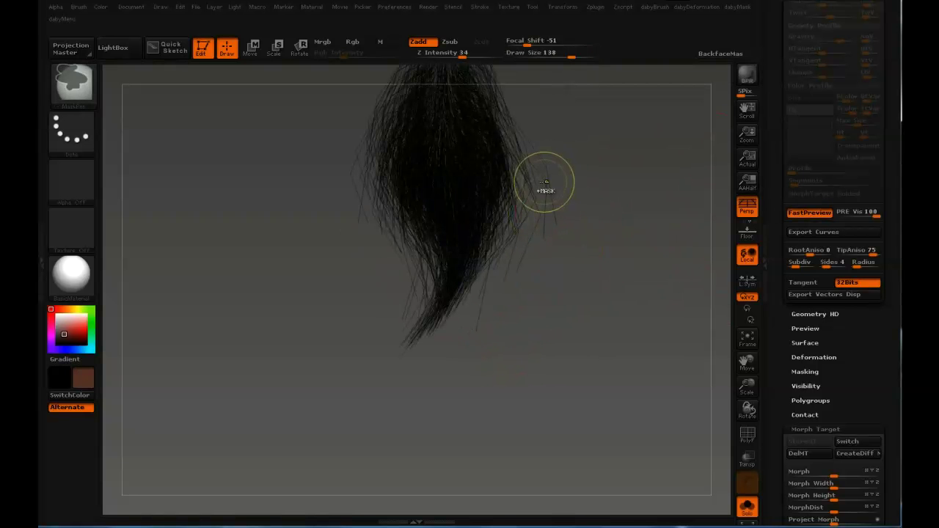
{"action": "key", "text": "]"}
{"action": "left_click_drag", "start_coordinate": [579, 213], "coordinate": [549, 182]}
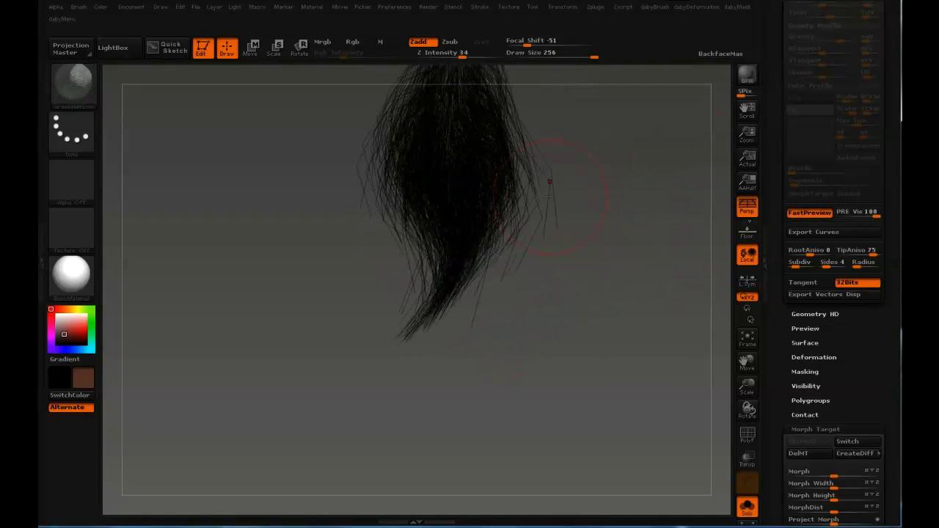
{"action": "mouse_move", "coordinate": [529, 231]}
{"action": "left_mouse_down"}
{"action": "mouse_move", "coordinate": [534, 192]}
{"action": "mouse_move", "coordinate": [515, 208]}
{"action": "mouse_move", "coordinate": [543, 186]}
{"action": "mouse_move", "coordinate": [551, 216]}
{"action": "left_mouse_up"}
- Set the groom brush's Z Intensity to 66 and pull in the remaining stray hairs beside the tuft
{"action": "key", "text": "u"}
{"action": "left_click", "coordinate": [551, 189]}
{"action": "left_click_drag", "start_coordinate": [506, 250], "coordinate": [490, 273]}
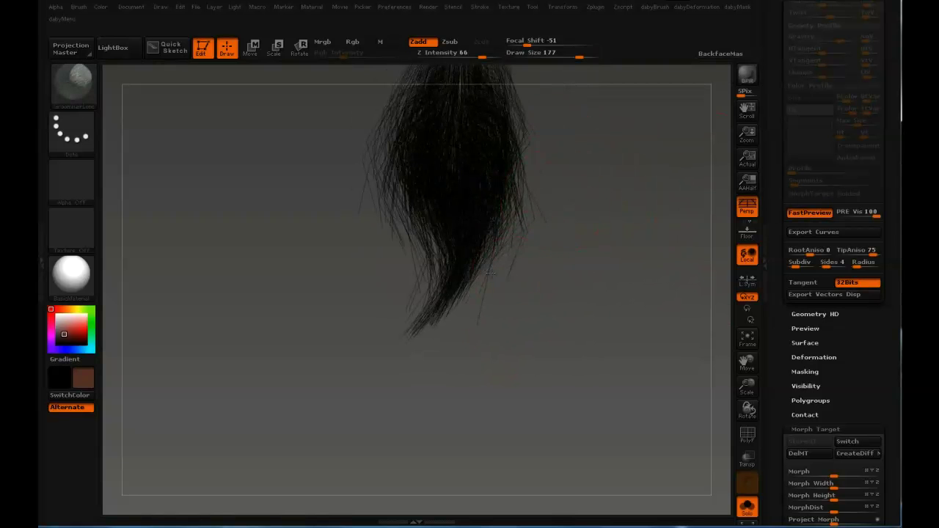
{"action": "mouse_move", "coordinate": [524, 232]}
{"action": "left_mouse_down"}
{"action": "mouse_move", "coordinate": [539, 220]}
{"action": "mouse_move", "coordinate": [543, 231]}
{"action": "left_mouse_up"}
{"action": "key", "text": "s"}
{"action": "left_click", "coordinate": [534, 224]}
{"action": "key", "text": "s"}
{"action": "left_click", "coordinate": [555, 231]}
- Even out the tuft's silhouette from other angles and bring the whole creature back into view
{"action": "left_click_drag", "start_coordinate": [602, 211], "coordinate": [547, 204], "text": "alt"}
{"action": "key", "text": "s"}
{"action": "left_click", "coordinate": [446, 210]}
{"action": "left_click_drag", "start_coordinate": [443, 209], "coordinate": [477, 209]}
{"action": "left_click_drag", "start_coordinate": [587, 205], "coordinate": [539, 201]}
{"action": "key", "text": "s"}
{"action": "left_click", "coordinate": [556, 196]}
{"action": "left_click", "coordinate": [747, 507]}
{"action": "key", "text": "s"}
{"action": "left_click", "coordinate": [478, 192]}
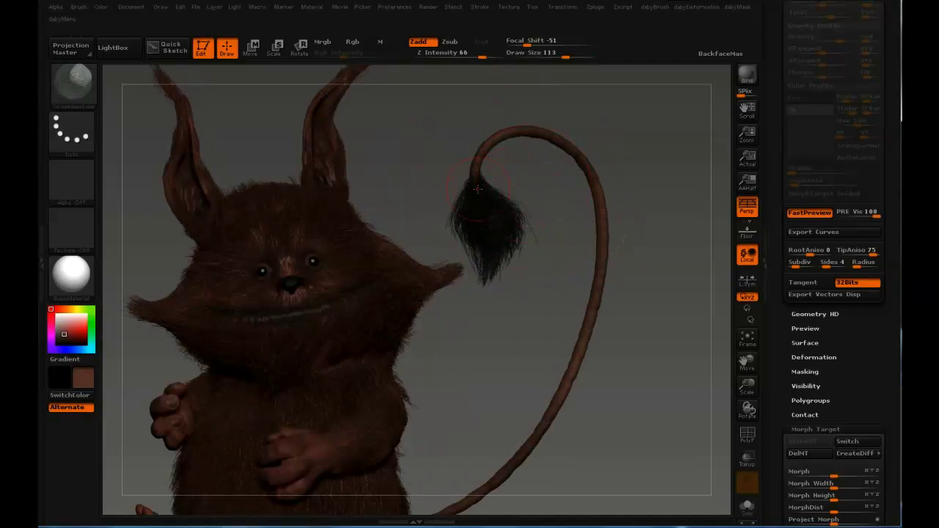
- Sample a brown from the creature and fill the tail tuft with it
{"action": "key", "text": "c"}
{"action": "left_click_drag", "start_coordinate": [774, 160], "coordinate": [774, 250]}
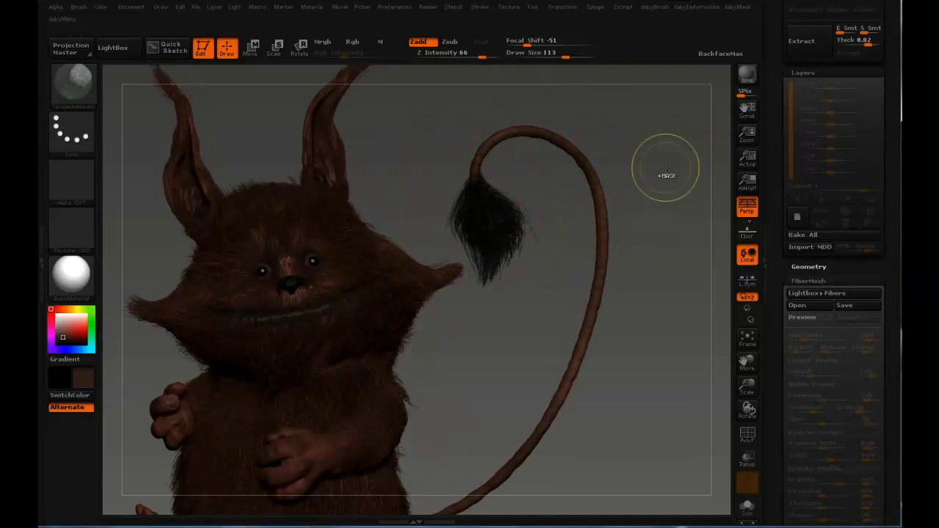
{"action": "left_click", "coordinate": [353, 43], "text": "ctrl"}
{"action": "key", "text": "ctrl+f"}
{"action": "key", "text": "c"}
- Refine the brown tuft's outer edge with resized groom strokes, undo one stroke, and render the full creature
{"action": "mouse_move", "coordinate": [563, 248]}
{"action": "left_mouse_down", "text": "alt"}
{"action": "mouse_move", "coordinate": [561, 223]}
{"action": "mouse_move", "coordinate": [554, 253]}
{"action": "left_mouse_up", "text": "alt"}
{"action": "key", "text": "s"}
{"action": "left_click_drag", "start_coordinate": [538, 242], "coordinate": [526, 243]}
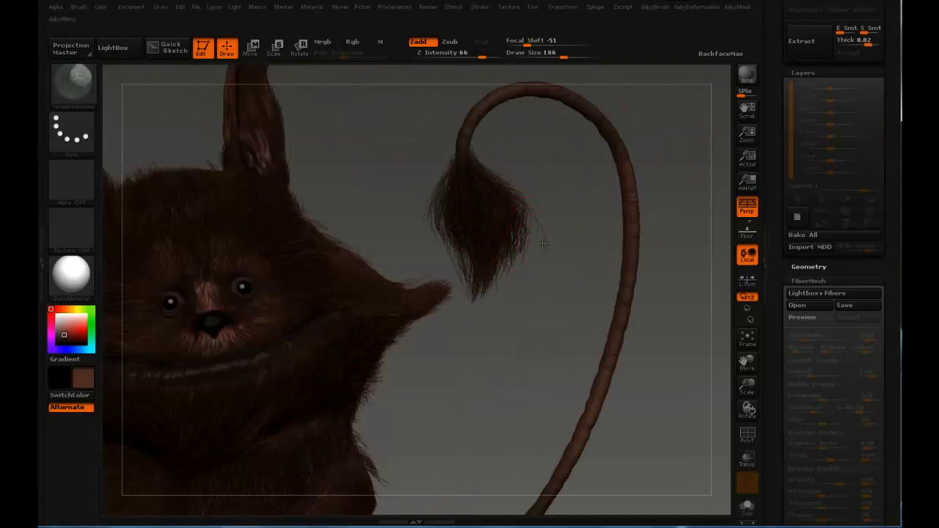
{"action": "key", "text": "s"}
{"action": "key", "text": "ctrl+z"}
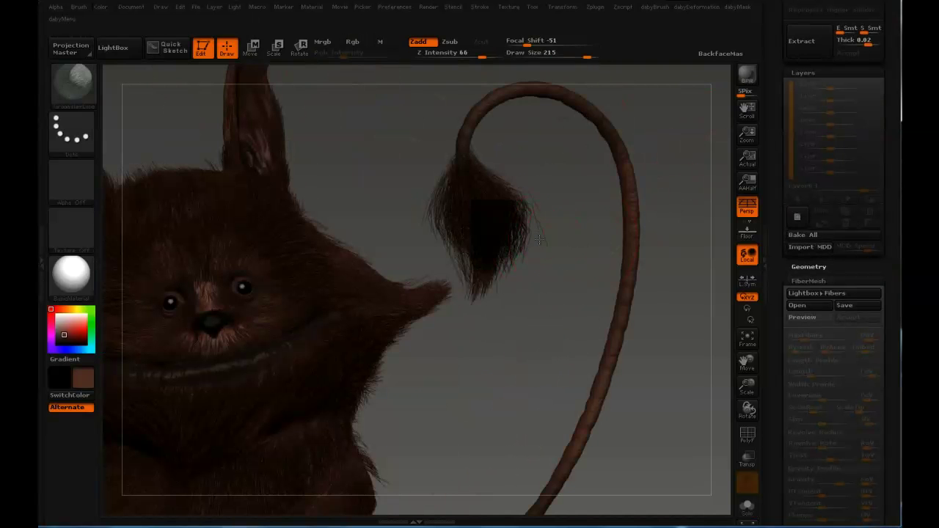
{"action": "key", "text": "s"}
{"action": "left_click_drag", "start_coordinate": [516, 227], "coordinate": [512, 229]}
{"action": "key", "text": "f"}
{"action": "mouse_move", "coordinate": [608, 132]}
{"action": "left_mouse_down"}
{"action": "mouse_move", "coordinate": [616, 125]}
{"action": "mouse_move", "coordinate": [628, 150]}
{"action": "mouse_move", "coordinate": [506, 411]}
{"action": "left_mouse_up"}
{"action": "key", "text": "shift+r"}
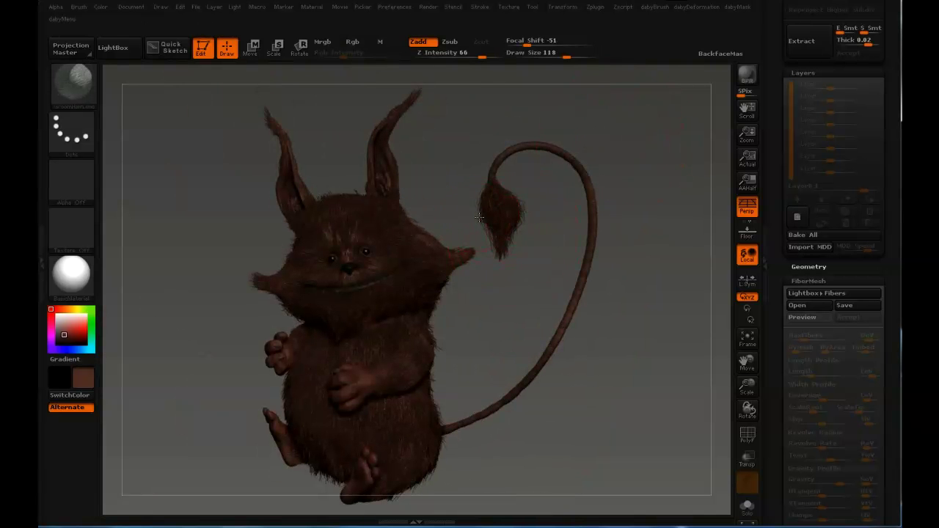
- Isolate the tail tuft, groom its tip with different brush sizes, and render it with the whole creature
{"action": "left_click_drag", "start_coordinate": [507, 249], "coordinate": [422, 245]}
{"action": "left_click", "coordinate": [747, 507]}
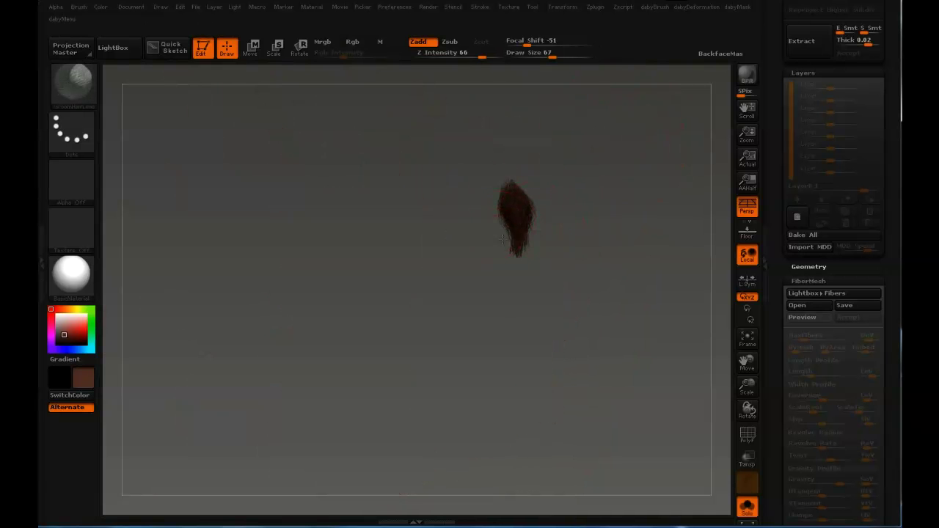
{"action": "key", "text": "bracketright"}
{"action": "mouse_move", "coordinate": [520, 247]}
{"action": "left_mouse_down"}
{"action": "mouse_move", "coordinate": [497, 255]}
{"action": "mouse_move", "coordinate": [514, 229]}
{"action": "mouse_move", "coordinate": [508, 251]}
{"action": "mouse_move", "coordinate": [497, 236]}
{"action": "mouse_move", "coordinate": [484, 243]}
{"action": "mouse_move", "coordinate": [500, 239]}
{"action": "left_mouse_up"}
{"action": "key", "text": "bracketright"}
{"action": "key", "text": "bracketright"}
{"action": "key", "text": "bracketleft"}
{"action": "key", "text": "bracketleft"}
{"action": "key", "text": "alt+s"}
{"action": "mouse_move", "coordinate": [537, 158]}
{"action": "left_mouse_down"}
{"action": "mouse_move", "coordinate": [557, 173]}
{"action": "mouse_move", "coordinate": [641, 168]}
{"action": "mouse_move", "coordinate": [575, 167]}
{"action": "left_mouse_up"}
{"action": "key", "text": "s"}
{"action": "left_click_drag", "start_coordinate": [581, 164], "coordinate": [591, 164]}
{"action": "key", "text": "shift+r"}
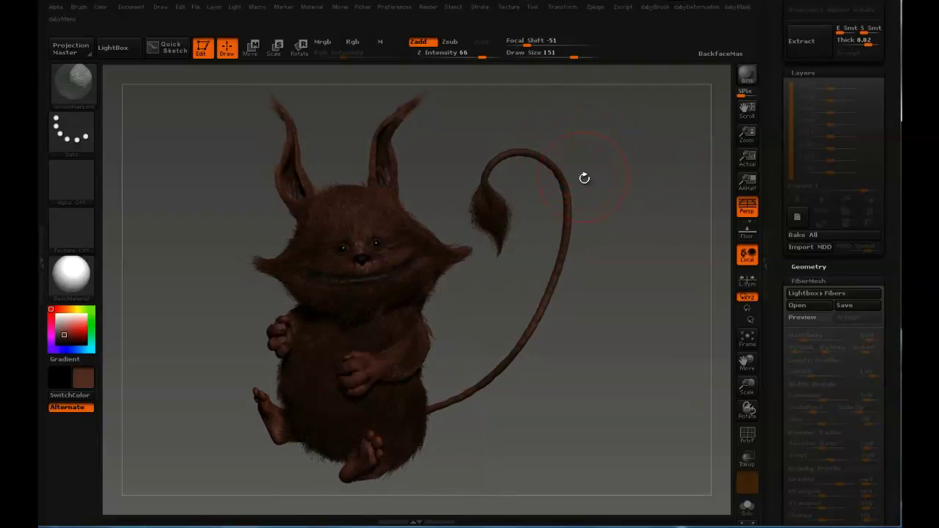
- Turn the creature and comb the side of the tail tuft with a smaller groom brush
{"action": "left_click_drag", "start_coordinate": [614, 168], "coordinate": [626, 54]}
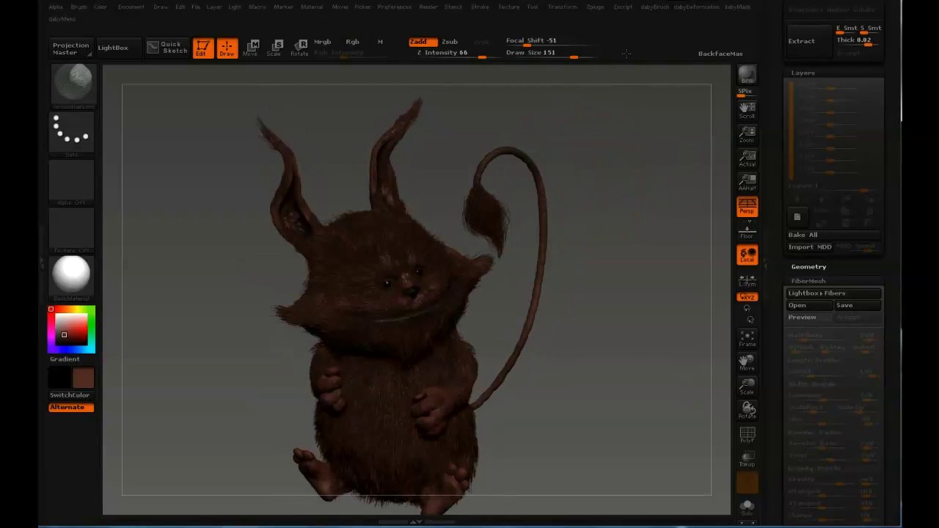
{"action": "mouse_move", "coordinate": [531, 197]}
{"action": "left_mouse_down"}
{"action": "mouse_move", "coordinate": [506, 205]}
{"action": "mouse_move", "coordinate": [512, 218]}
{"action": "left_mouse_up"}
{"action": "key", "text": "s"}
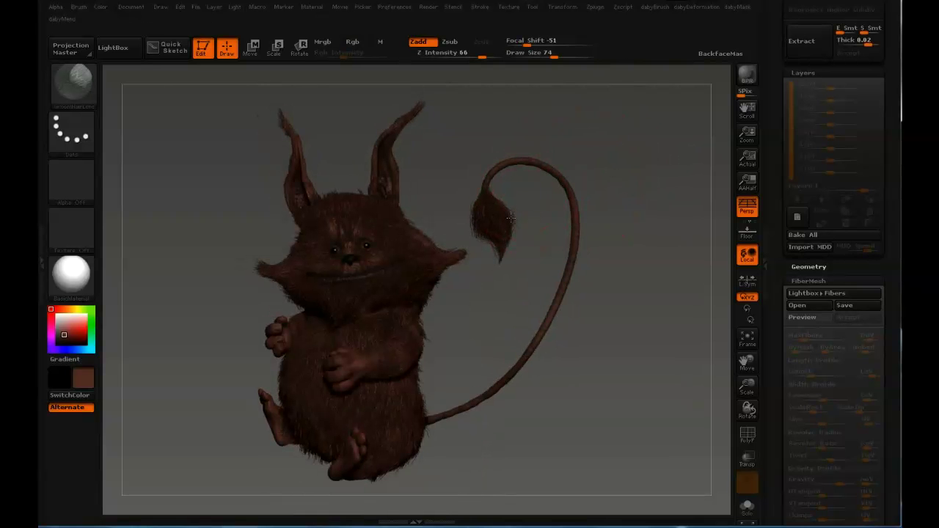
- Add a new layer to the tail fibers, invert their mask, and choose a different groom brush
{"action": "left_click_drag", "start_coordinate": [686, 159], "coordinate": [640, 191], "text": "alt"}
{"action": "left_click", "coordinate": [799, 218]}
{"action": "key", "text": "ctrl"}
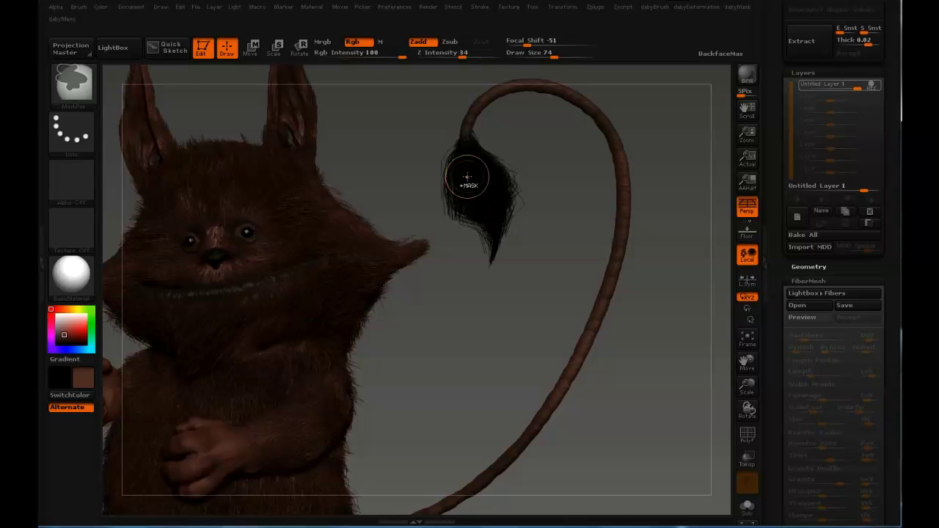
{"action": "key", "text": "ctrl+i"}
{"action": "key", "text": "b"}
{"action": "key", "text": "g"}
{"action": "key", "text": "t"}
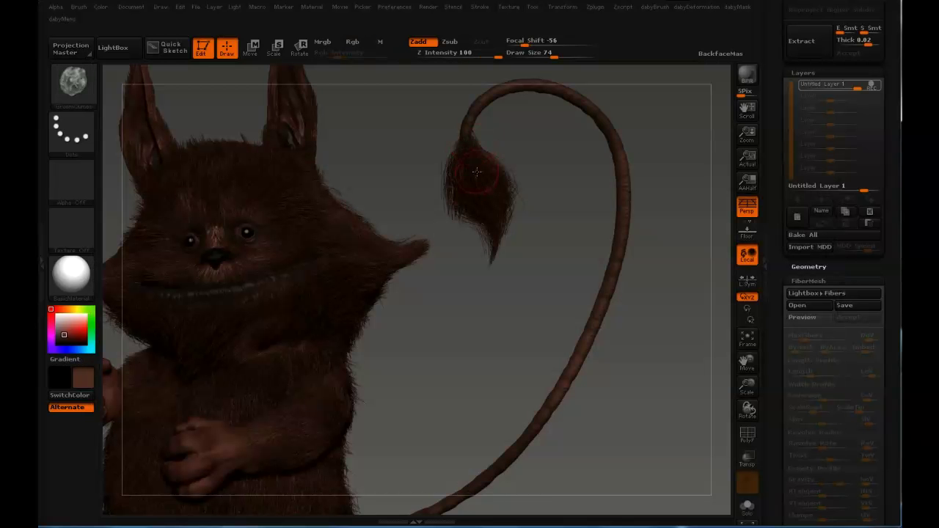
- Roughen the tuft's hairs on the front and back with small groom strokes
{"action": "key", "text": "s"}
{"action": "left_click", "coordinate": [493, 200]}
{"action": "mouse_move", "coordinate": [557, 227]}
{"action": "left_mouse_down"}
{"action": "mouse_move", "coordinate": [418, 220]}
{"action": "mouse_move", "coordinate": [394, 177]}
{"action": "left_mouse_up"}
{"action": "key", "text": "alt+s"}
{"action": "key", "text": "s"}
{"action": "left_click", "coordinate": [381, 177]}
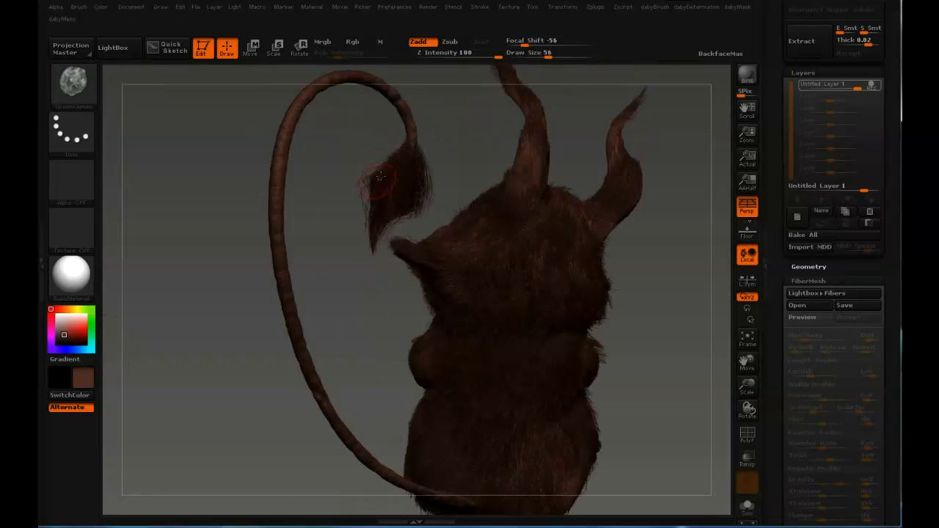
- Continue breaking up the tuft's edges and tip from several angles with a smaller groom brush
{"action": "key", "text": "s"}
{"action": "left_click", "coordinate": [344, 177]}
{"action": "mouse_move", "coordinate": [438, 203]}
{"action": "left_mouse_down"}
{"action": "mouse_move", "coordinate": [359, 180]}
{"action": "mouse_move", "coordinate": [346, 208]}
{"action": "left_mouse_up"}
{"action": "left_click_drag", "start_coordinate": [543, 191], "coordinate": [507, 176]}
{"action": "left_click_drag", "start_coordinate": [342, 201], "coordinate": [324, 250]}
{"action": "left_click_drag", "start_coordinate": [528, 191], "coordinate": [462, 187]}
{"action": "key", "text": "s"}
{"action": "left_click", "coordinate": [303, 181]}
{"action": "mouse_move", "coordinate": [608, 99]}
{"action": "left_mouse_down"}
{"action": "mouse_move", "coordinate": [465, 133]}
{"action": "mouse_move", "coordinate": [541, 176]}
{"action": "left_mouse_up"}
- Stop recording the grooming layer, set its intensity to about 0.83, and add a second layer with recording off
{"action": "left_click", "coordinate": [872, 87]}
{"action": "mouse_move", "coordinate": [857, 88]}
{"action": "left_mouse_down"}
{"action": "mouse_move", "coordinate": [847, 88]}
{"action": "mouse_move", "coordinate": [860, 85]}
{"action": "mouse_move", "coordinate": [878, 13]}
{"action": "mouse_move", "coordinate": [854, 69]}
{"action": "left_mouse_up"}
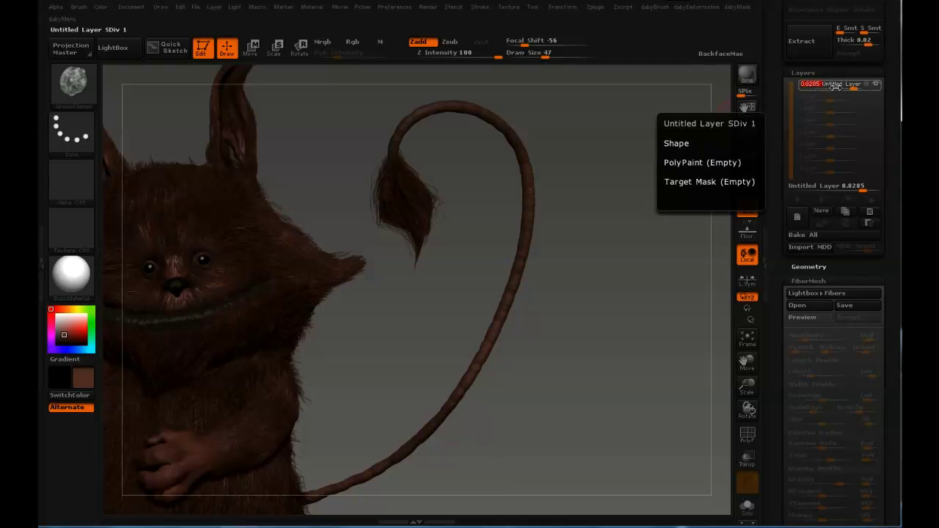
{"action": "left_click", "coordinate": [803, 207]}
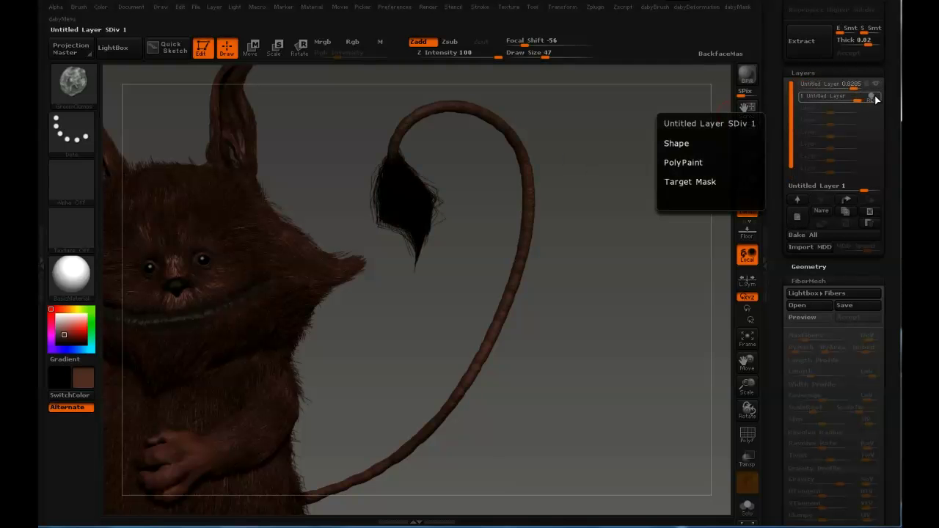
{"action": "left_click", "coordinate": [875, 97]}
- Merge the upper grooming layer down and set the merged layer's intensity to about 0.97
{"action": "left_click", "coordinate": [853, 86]}
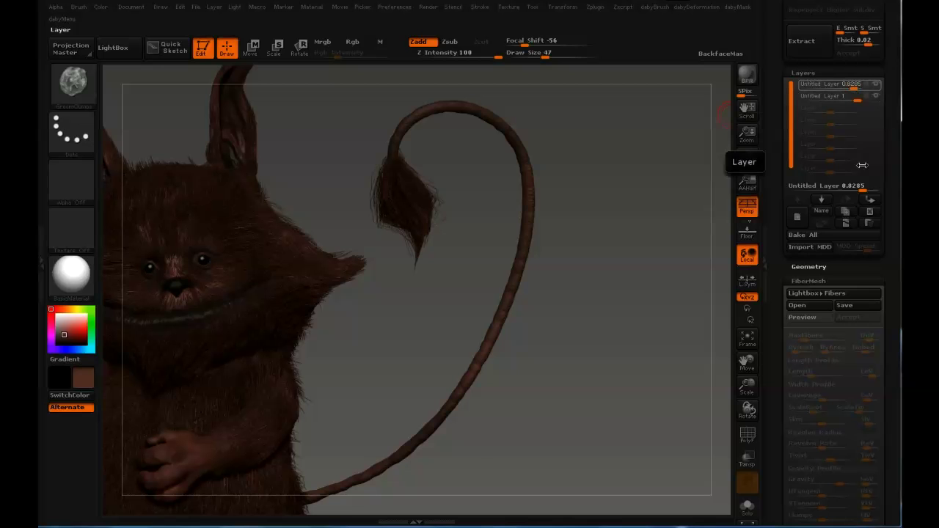
{"action": "left_click", "coordinate": [848, 223]}
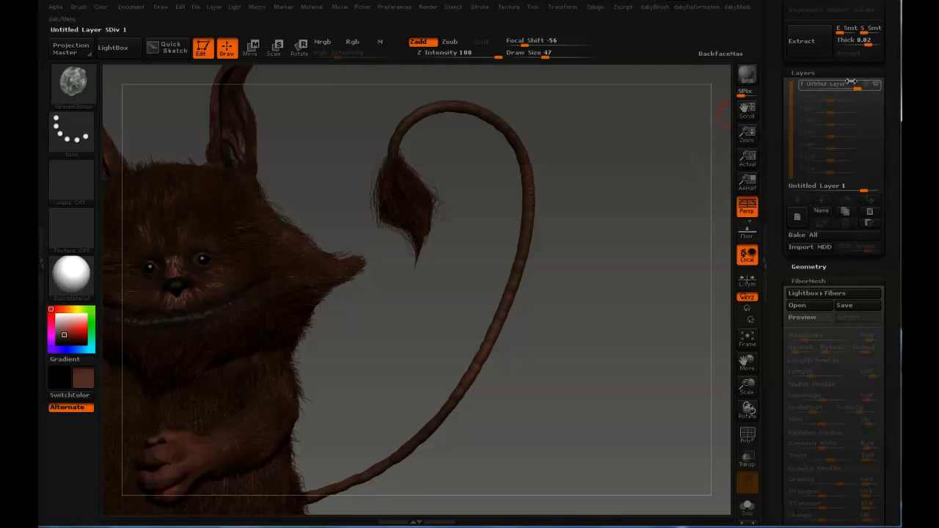
{"action": "mouse_move", "coordinate": [856, 86]}
{"action": "left_mouse_down"}
{"action": "mouse_move", "coordinate": [840, 87]}
{"action": "mouse_move", "coordinate": [866, 86]}
{"action": "left_mouse_up"}
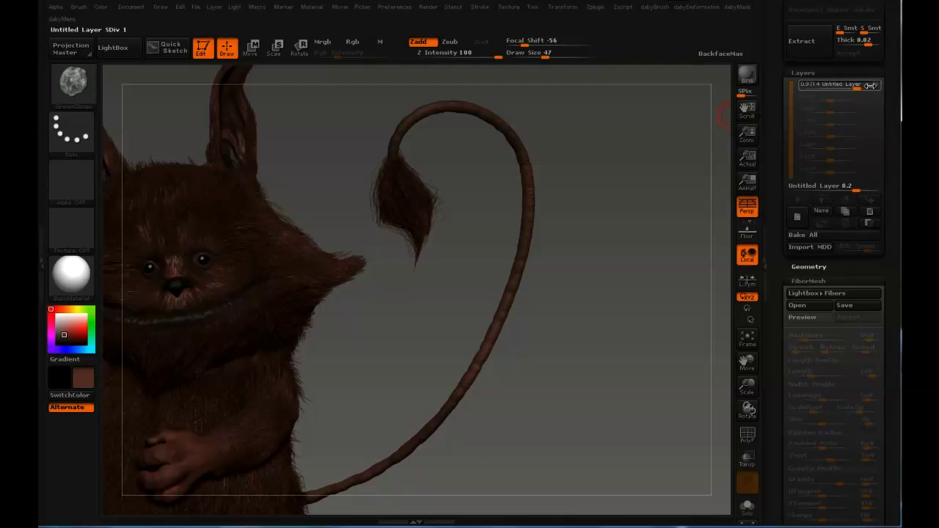